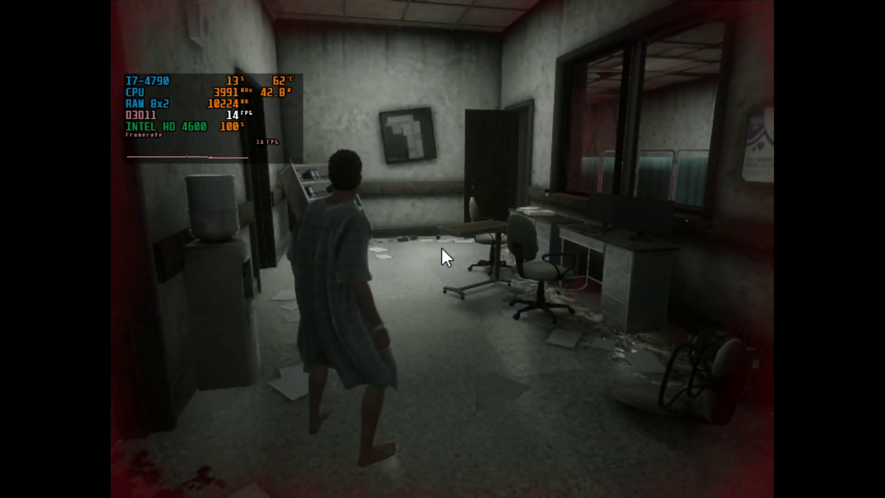
pyautogui.press('w')
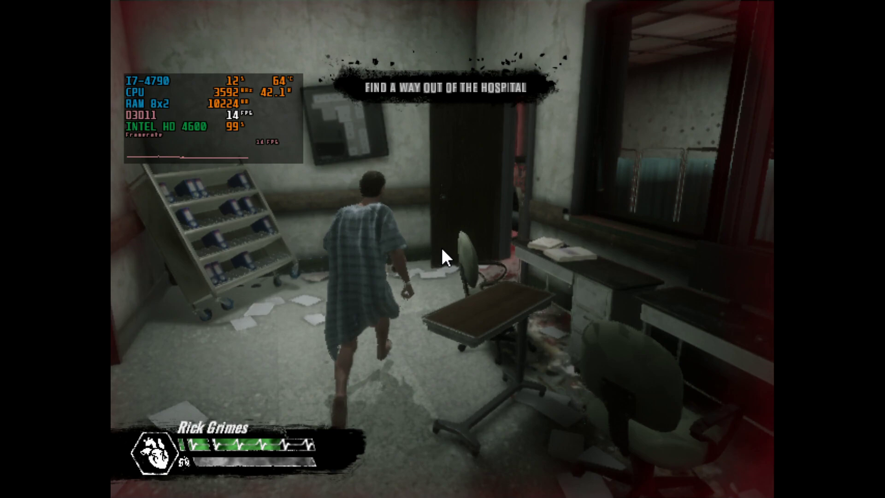
pyautogui.press('w')
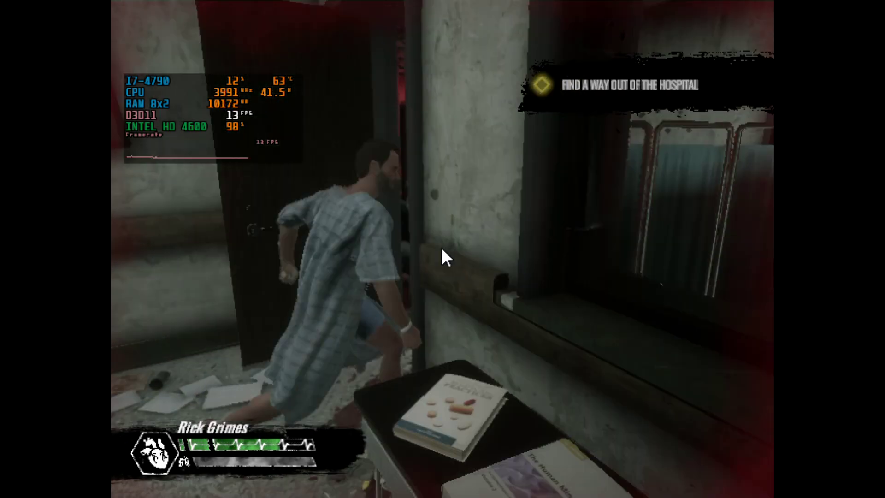
pyautogui.press('w')
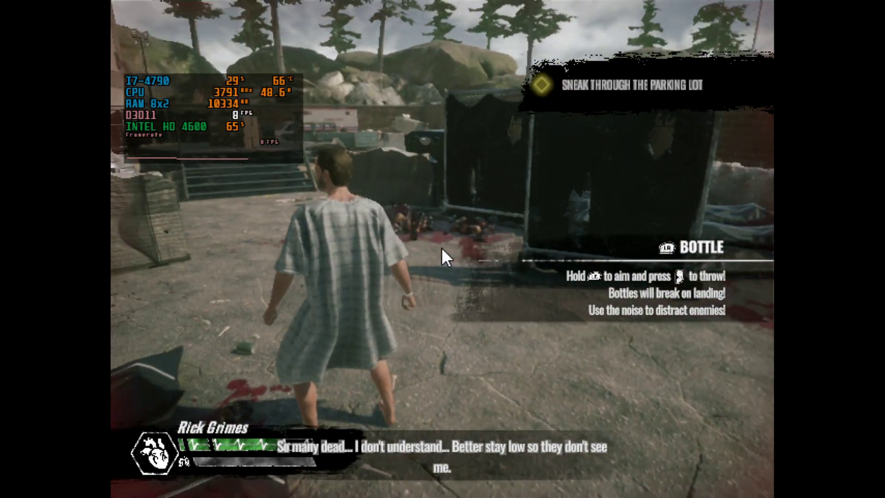
pyautogui.press('Escape')
pyautogui.press('Down')
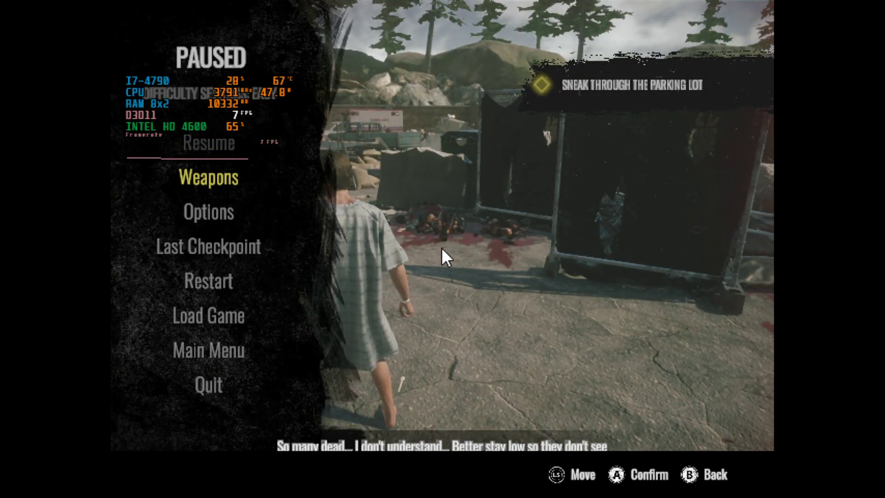
pyautogui.press('Return')
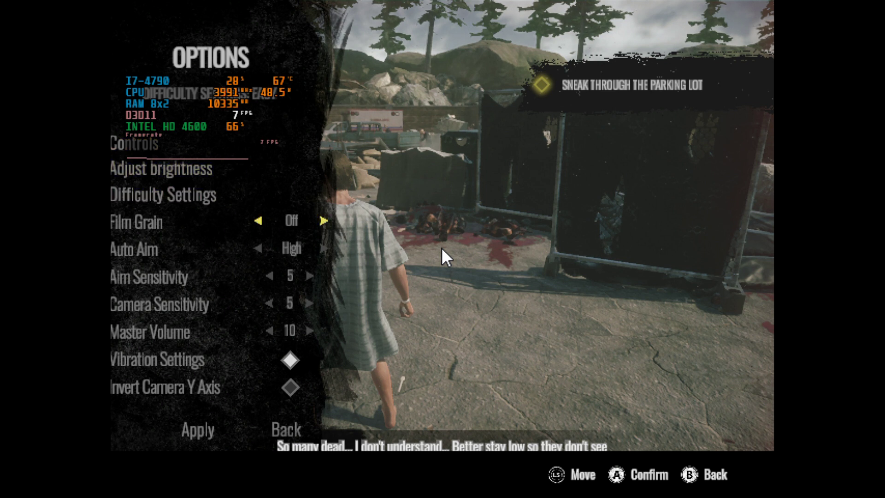
pyautogui.press('Down')
pyautogui.press('Down')
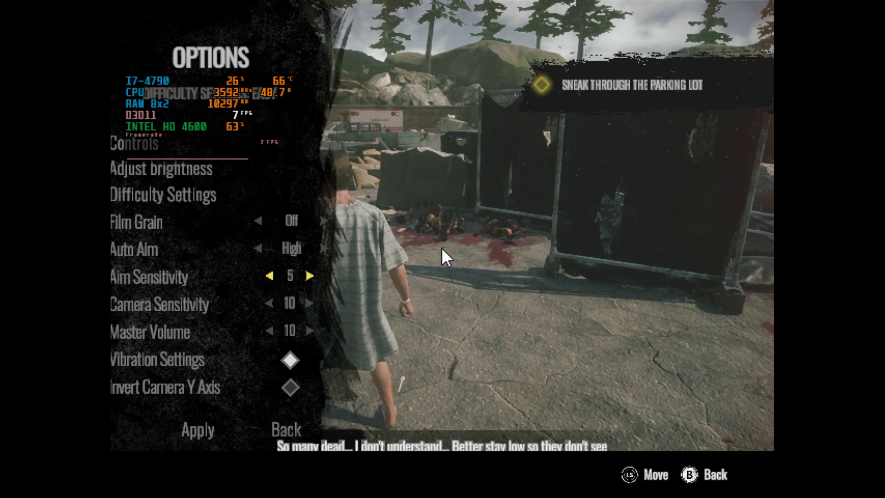
pyautogui.press('Escape')
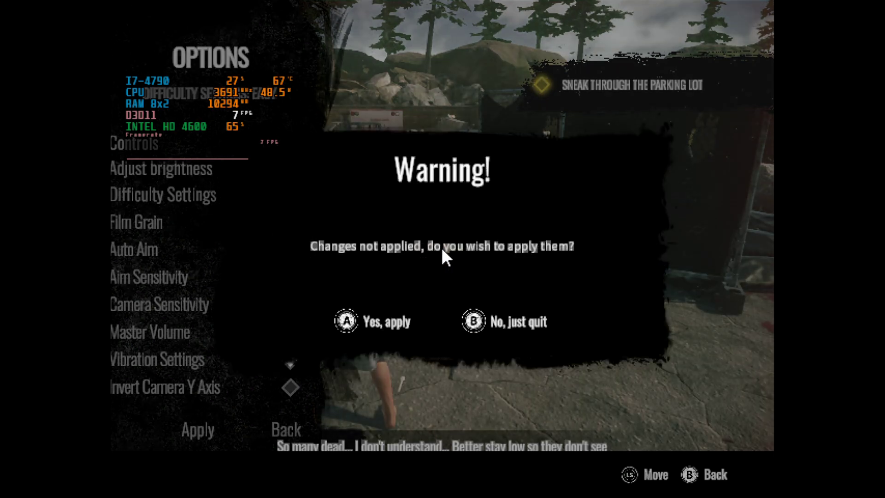
pyautogui.press('Return')
pyautogui.press('w')
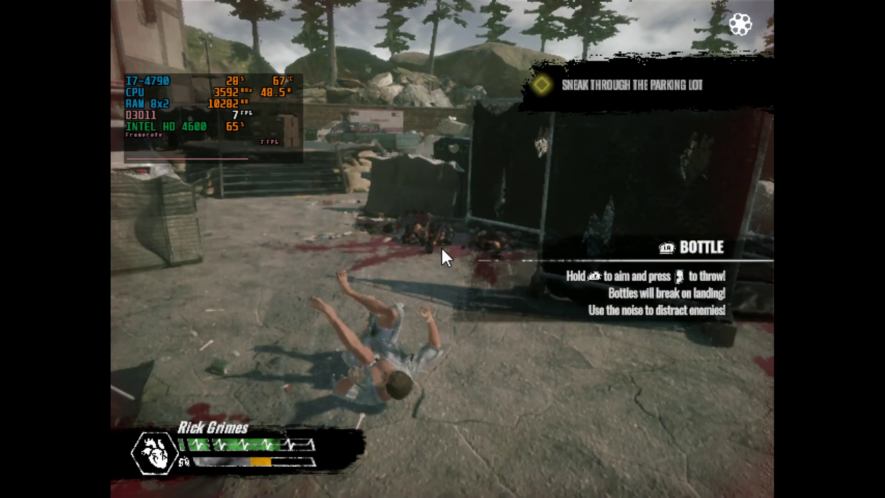
pyautogui.press('w')
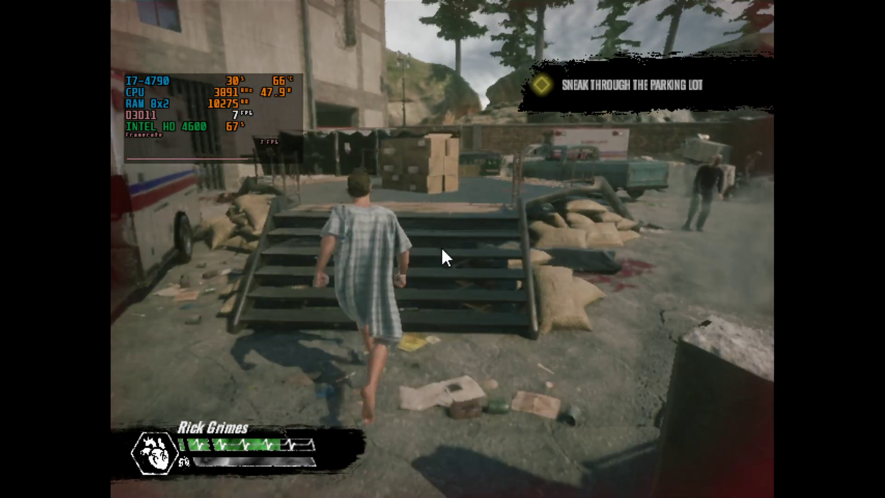
pyautogui.press('w')
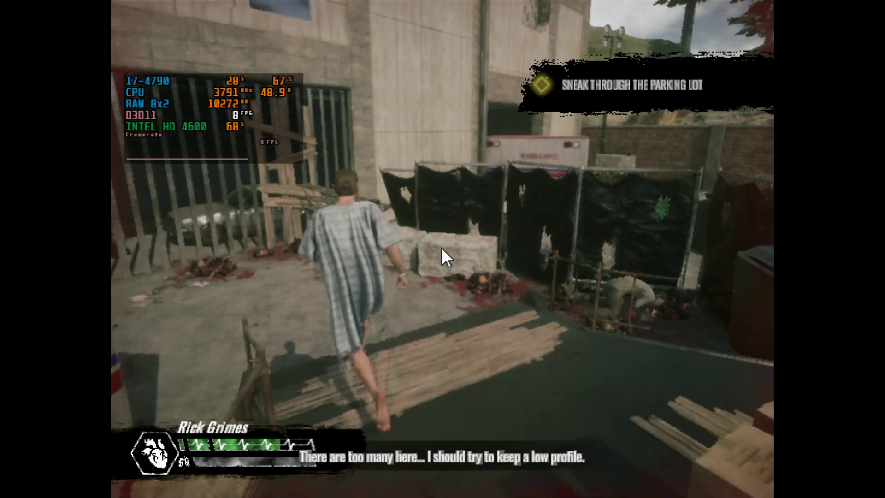
pyautogui.press('w')
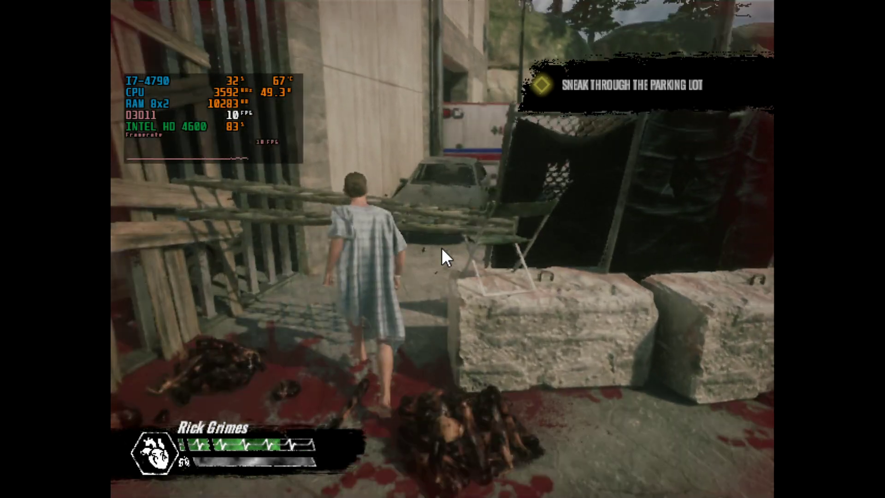
pyautogui.press('w')
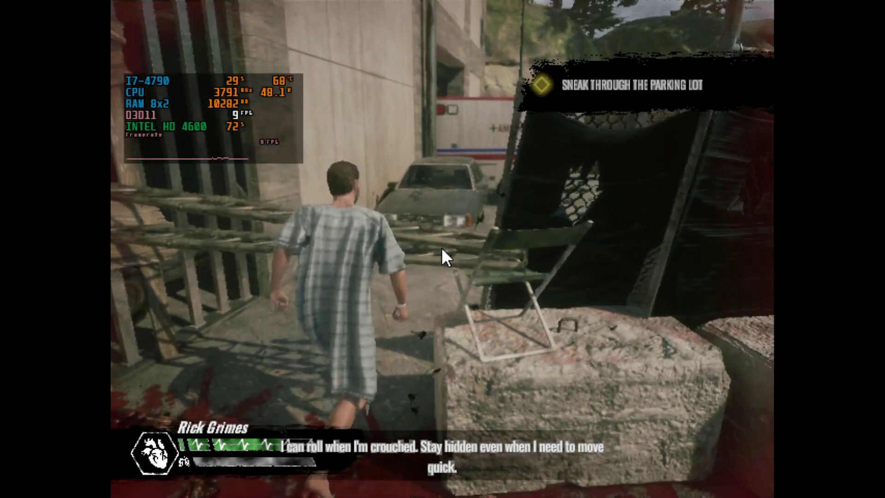
pyautogui.press('w')
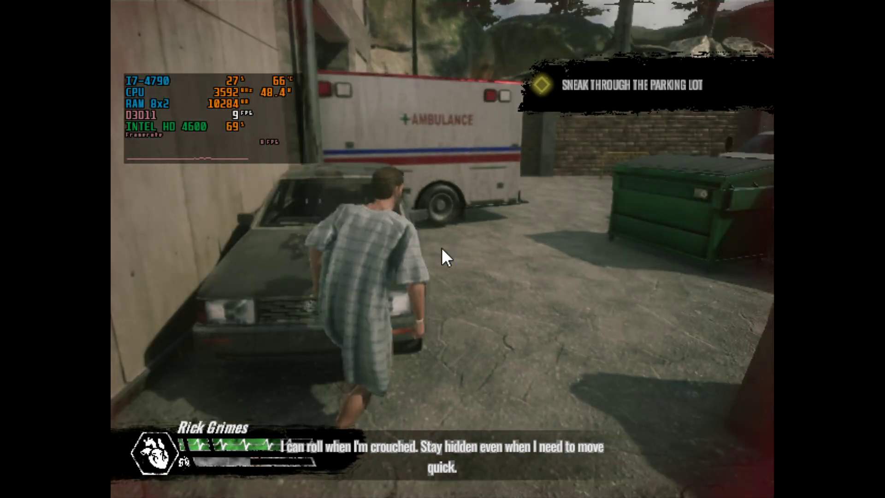
pyautogui.press('w')
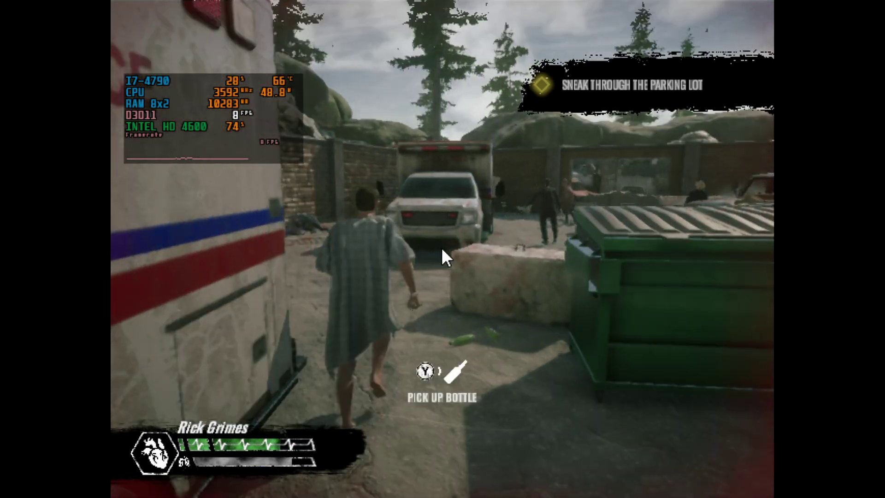
pyautogui.press('w')
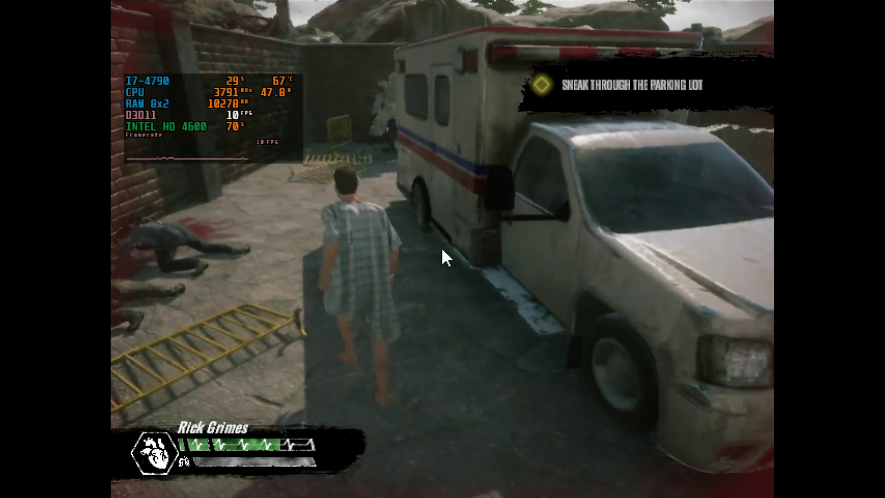
pyautogui.press('w')
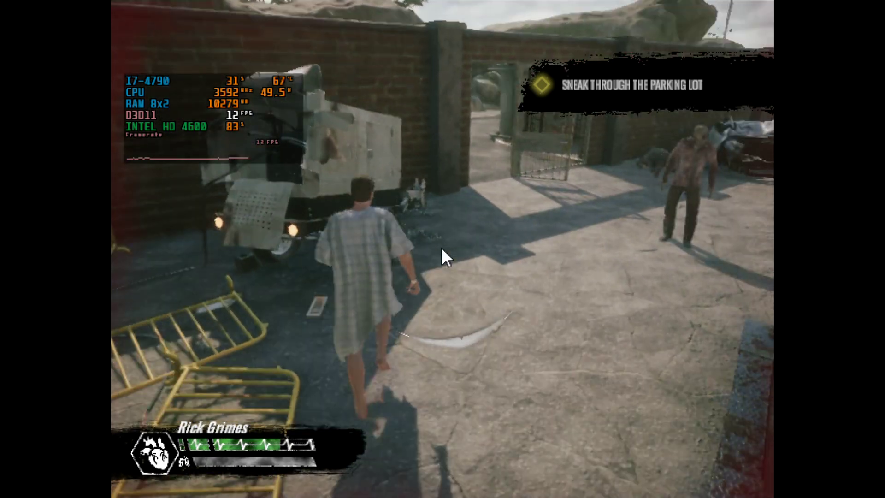
pyautogui.press('w')
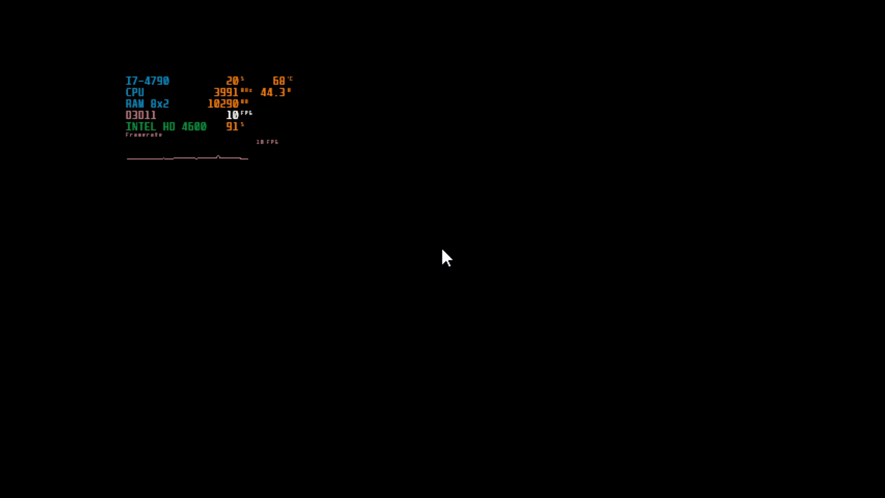
pyautogui.press('s')
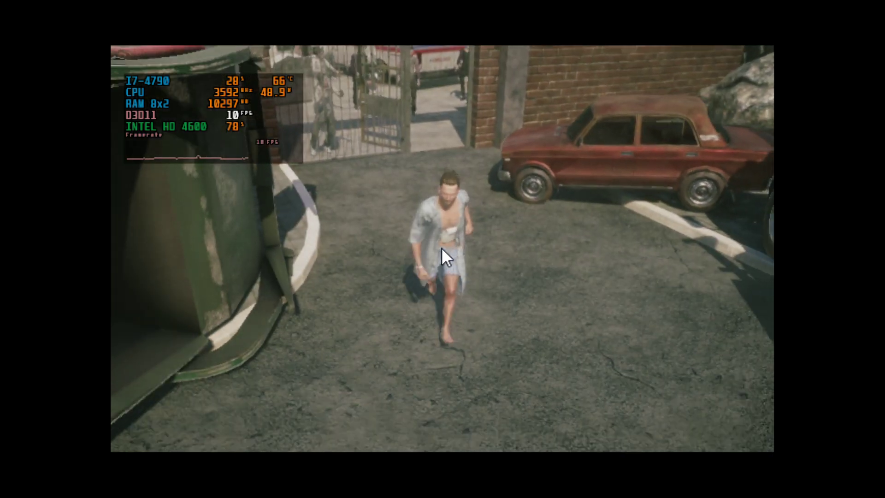
pyautogui.press('s')
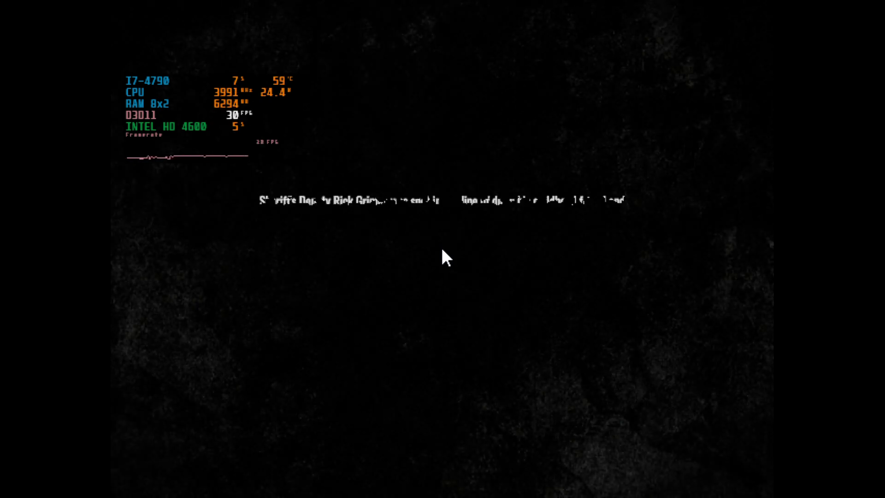
pyautogui.click(442, 257)
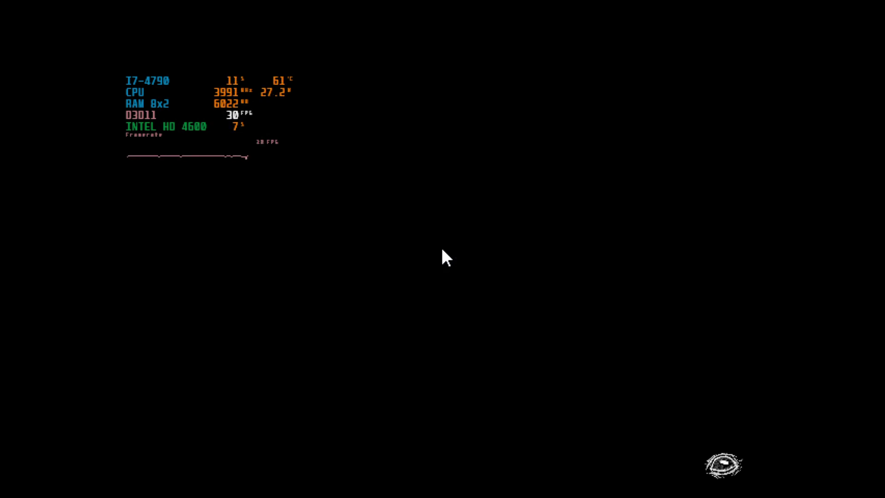